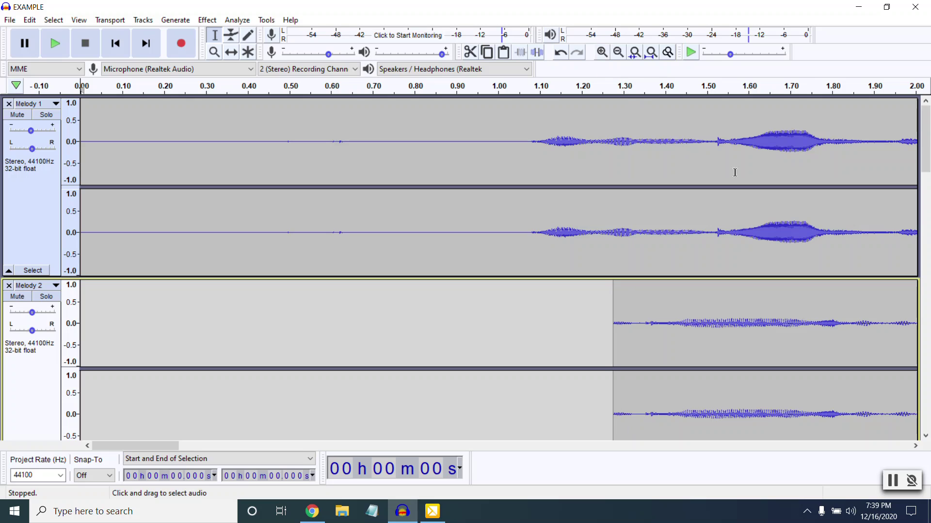
# Silence the faint noise in the Melody 1 track between about 0.473 and 0.641 seconds
pyautogui.click(618, 54)
pyautogui.click(618, 55)
pyautogui.click(618, 55)
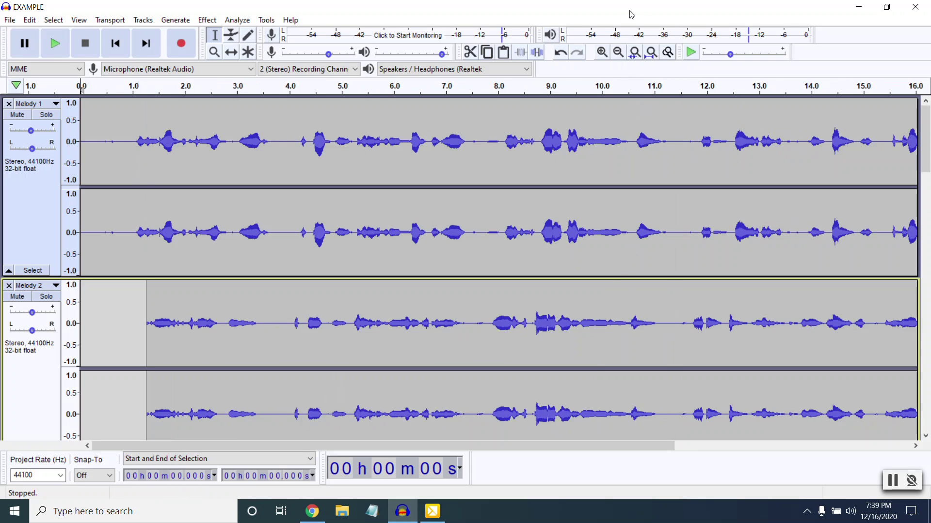
pyautogui.click(602, 53)
pyautogui.click(602, 52)
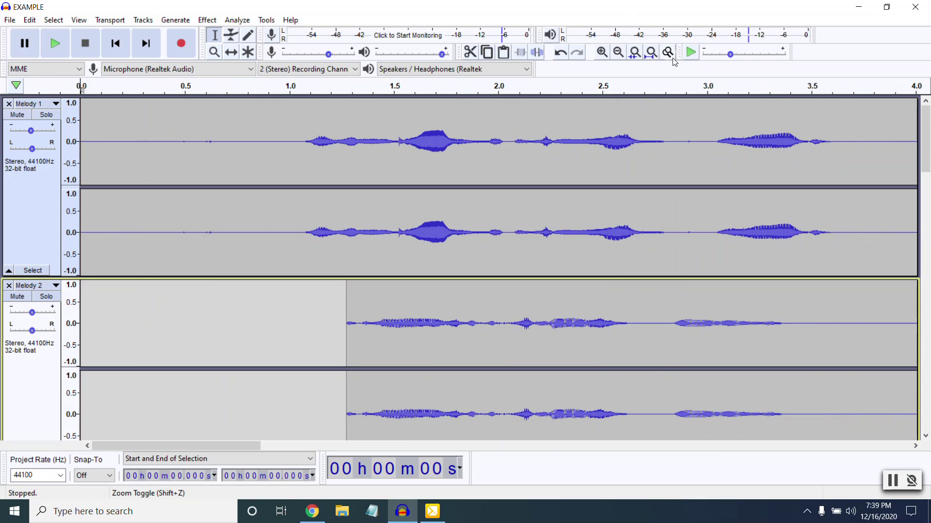
pyautogui.click(603, 52)
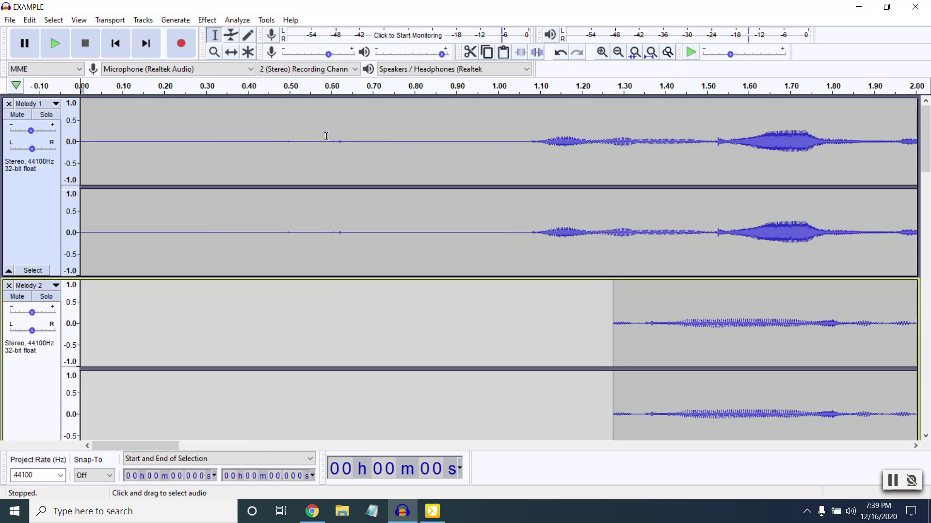
pyautogui.moveTo(347, 139); pyautogui.dragTo(277, 141)
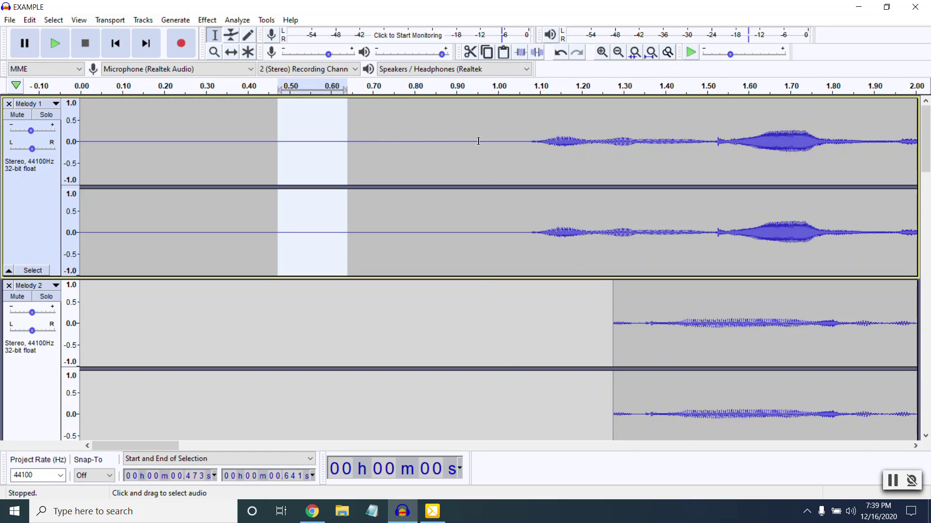
pyautogui.hotkey('ctrl', 'z')
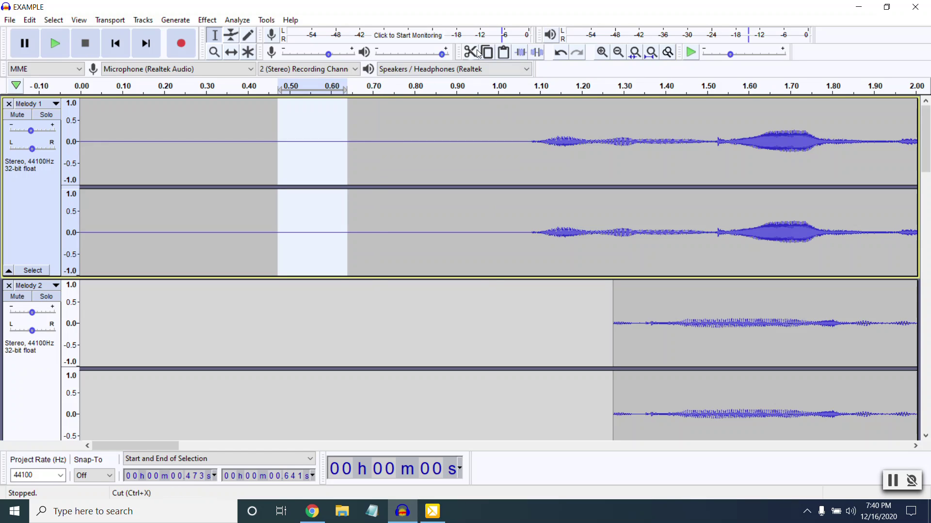
# Play the project briefly from about 3 seconds in the Melody 1 track and stop
pyautogui.click(618, 52)
pyautogui.click(618, 52)
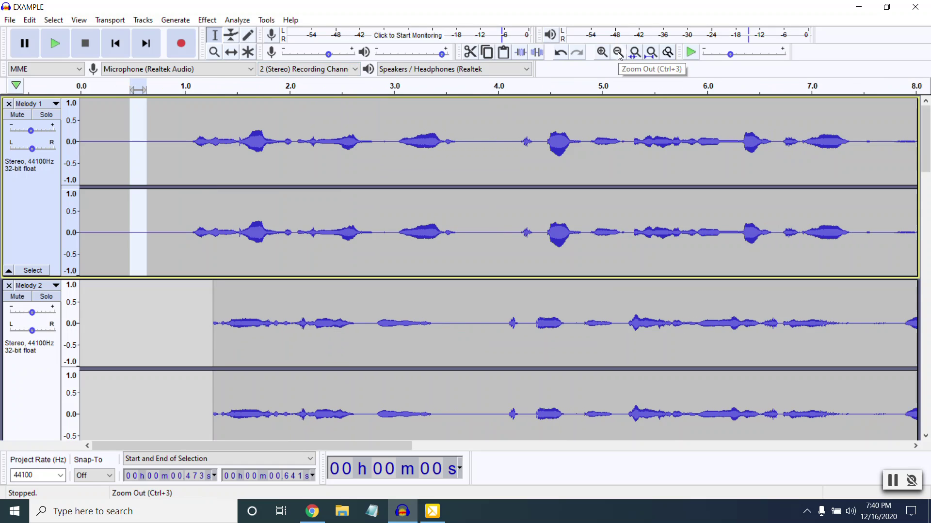
pyautogui.click(618, 52)
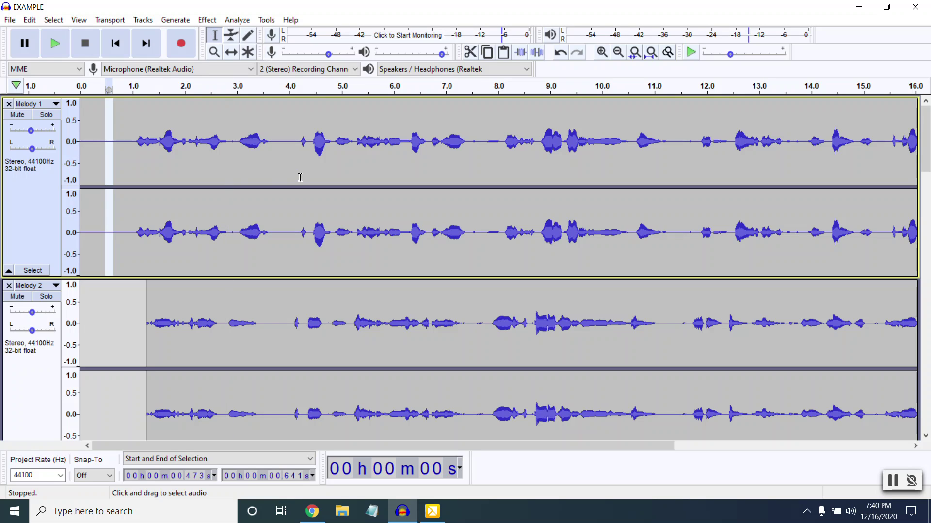
pyautogui.click(236, 206)
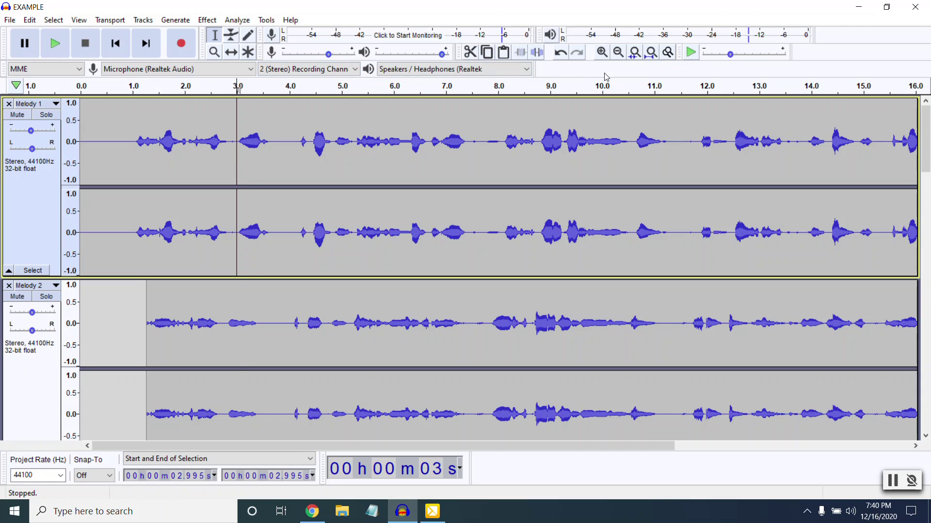
pyautogui.press('space')
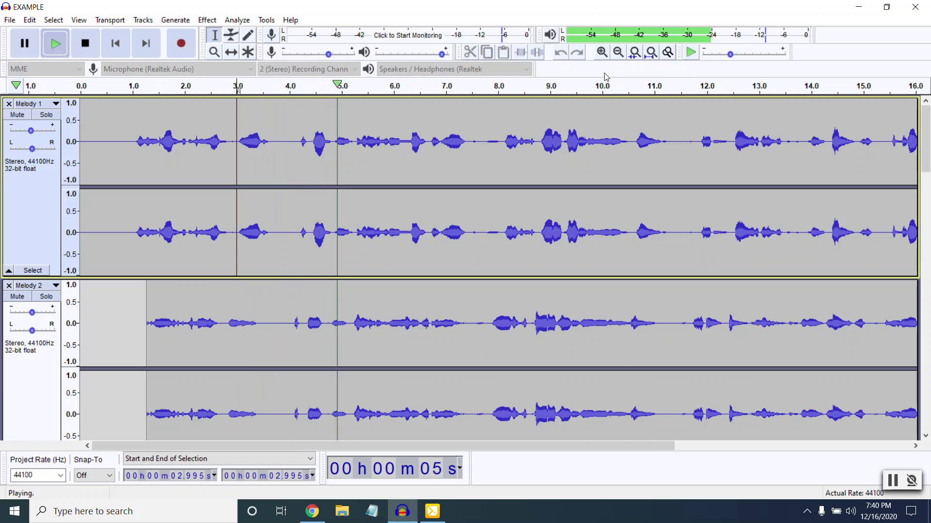
pyautogui.press('space')
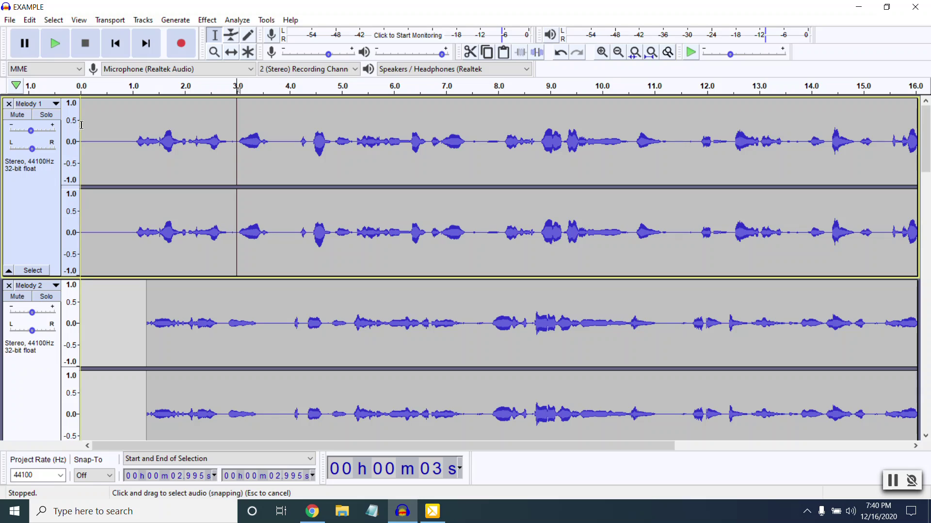
# Play the project from the very beginning at 0 seconds and stop playback
pyautogui.click(80, 125)
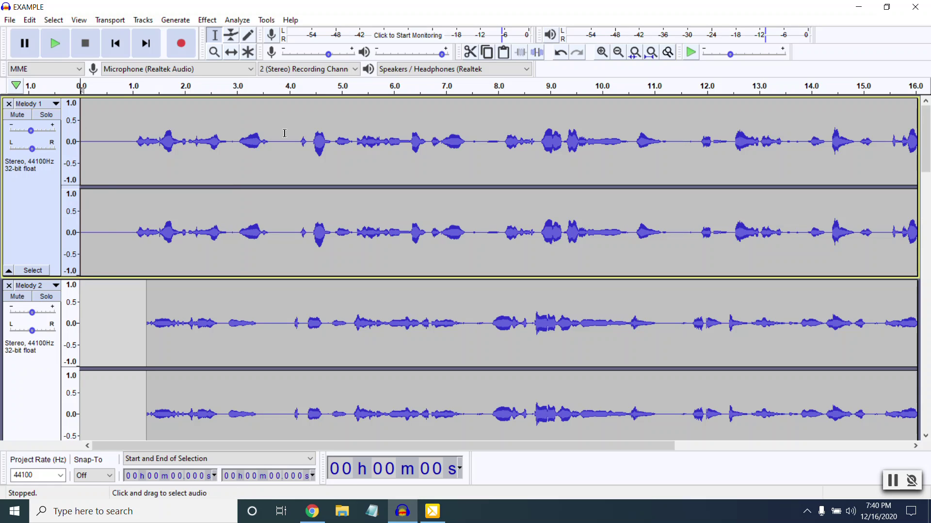
pyautogui.press('space')
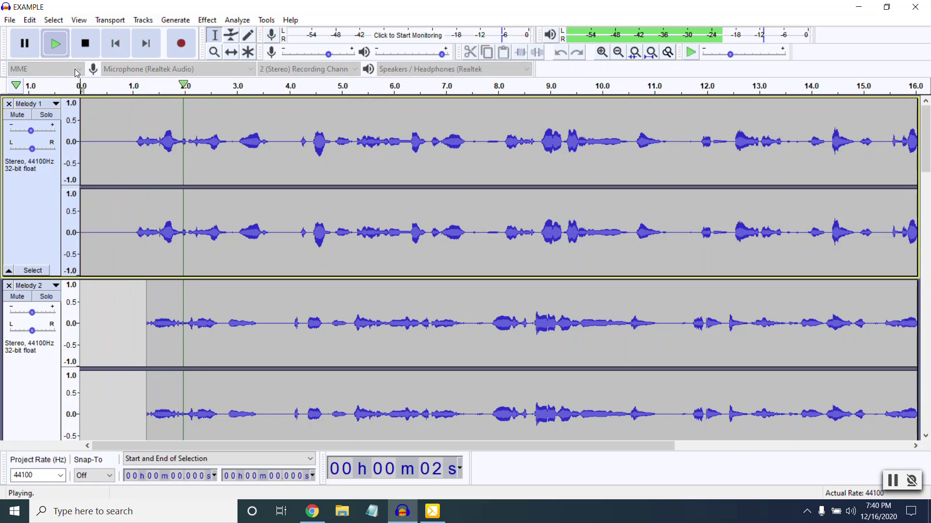
pyautogui.click(85, 43)
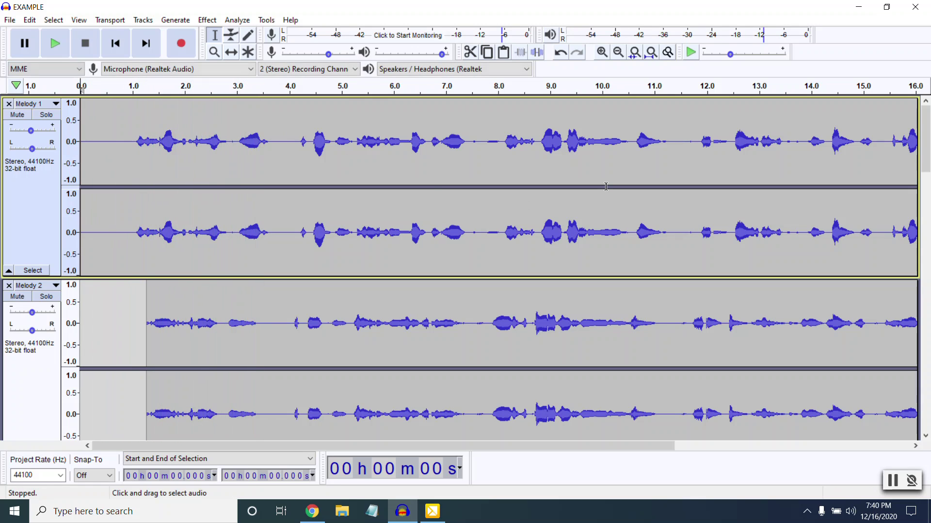
# Set the playback start at about 9.3 seconds in Melody 1, listen briefly and stop
pyautogui.click(567, 141)
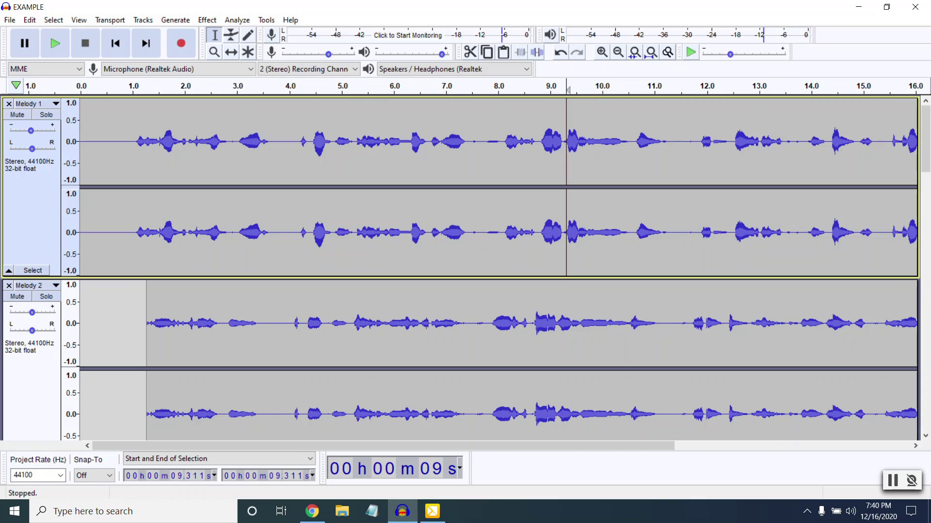
pyautogui.press('space')
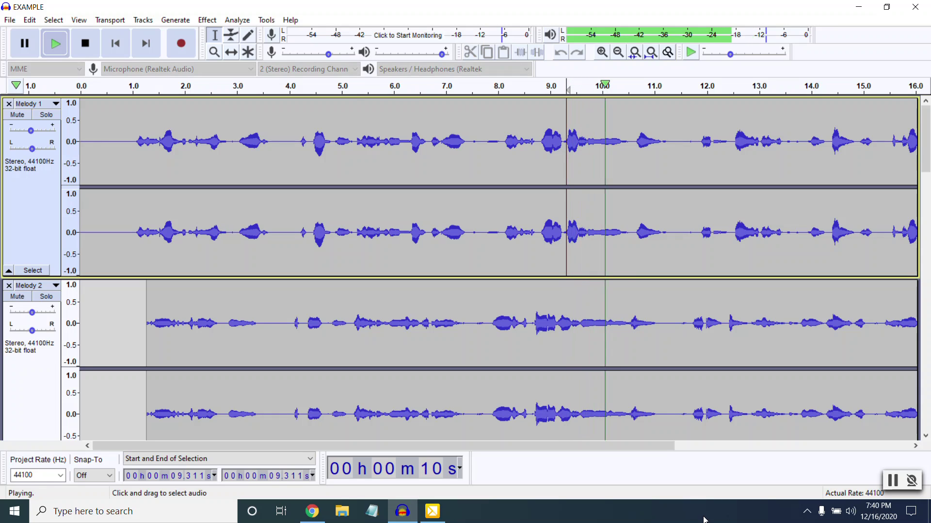
pyautogui.press('space')
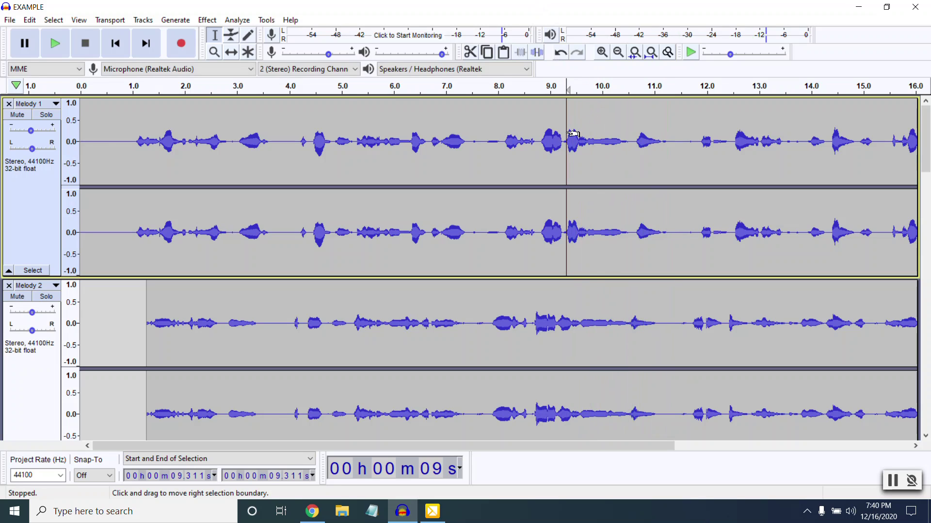
# Select Melody 1 from about 6.08 to 9.31 seconds, play only that range, and clear the selection
pyautogui.moveTo(398, 139); pyautogui.dragTo(566, 146)
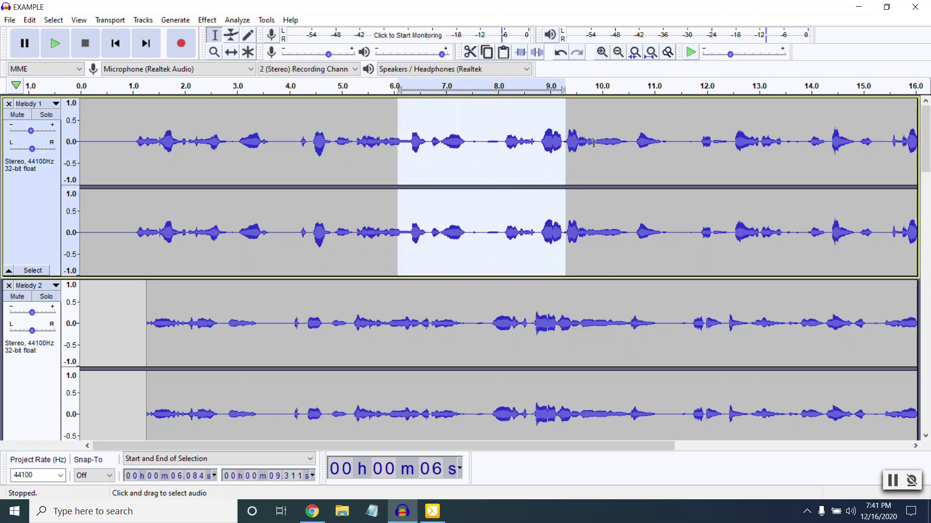
pyautogui.press('space')
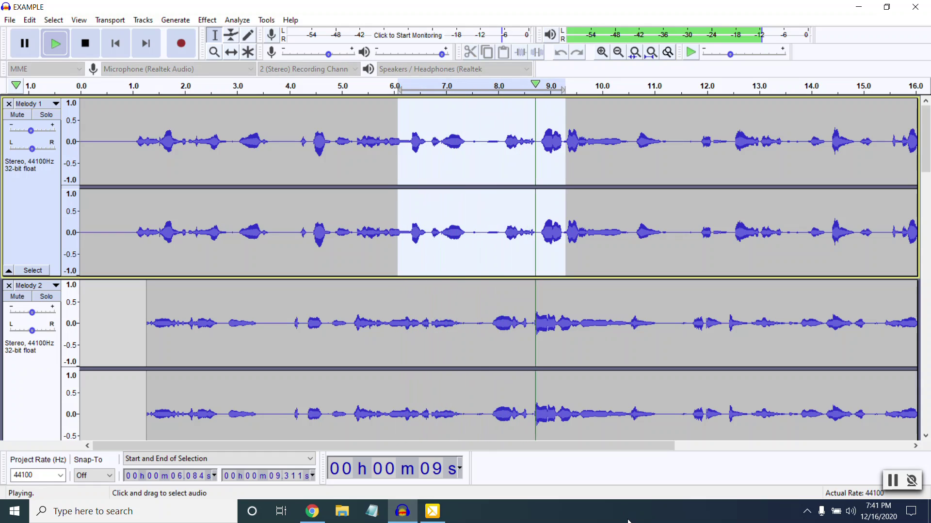
pyautogui.click(432, 164)
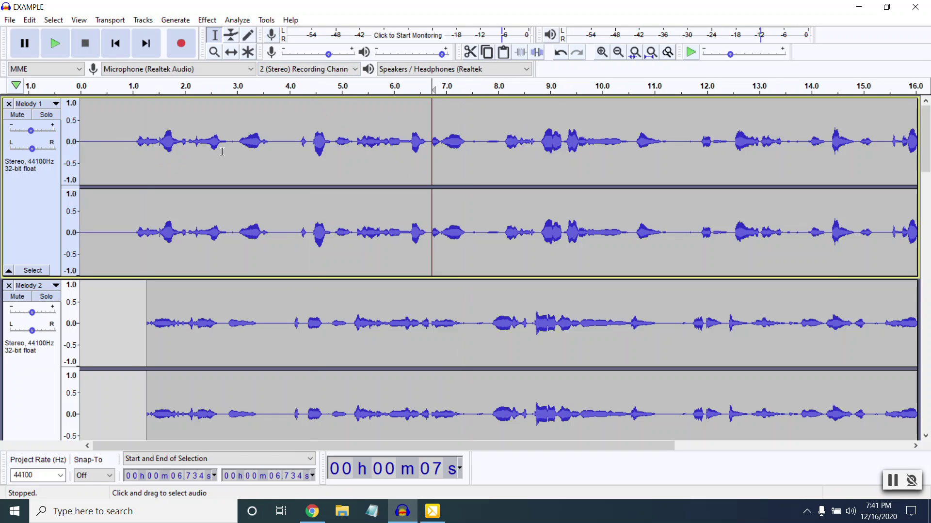
# Unmute the "Ooohs" track and play the project from about 6.7 seconds to hear it with the melodies
pyautogui.scroll(-6, 507, 217)
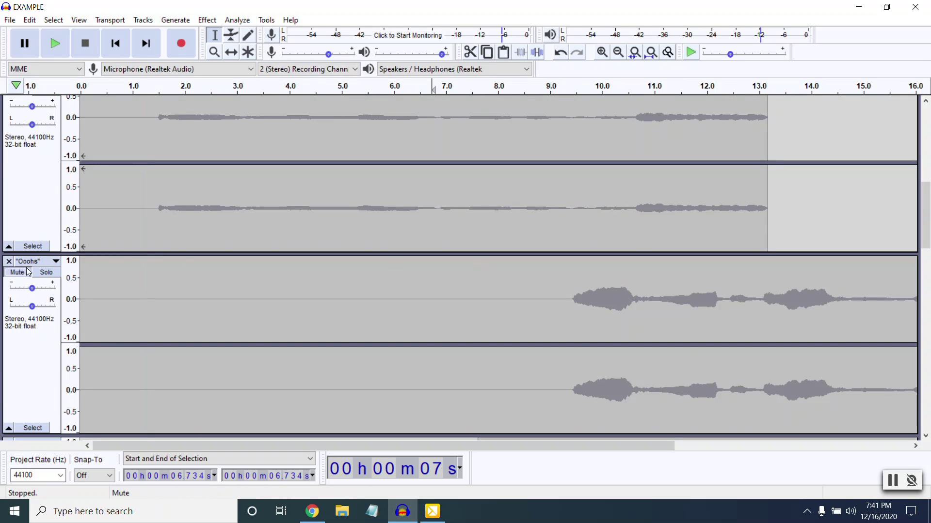
pyautogui.click(75, 289)
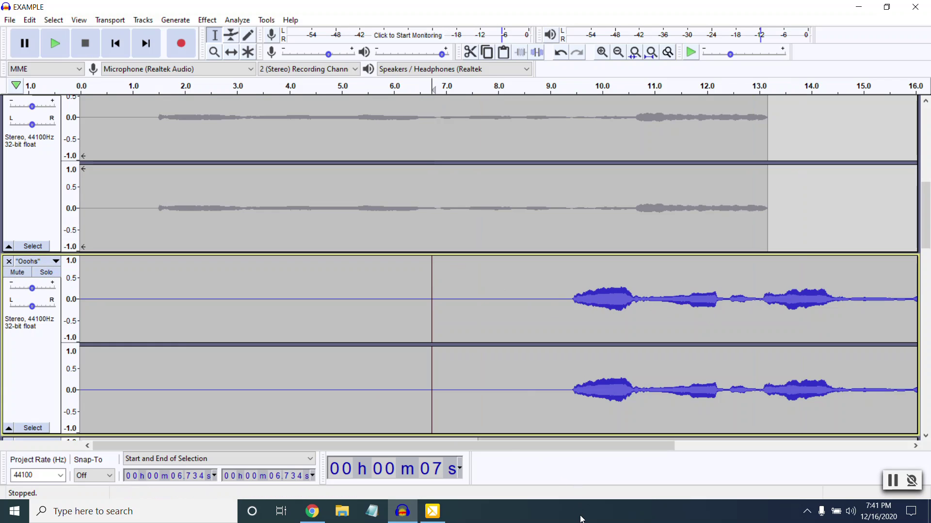
pyautogui.press('space')
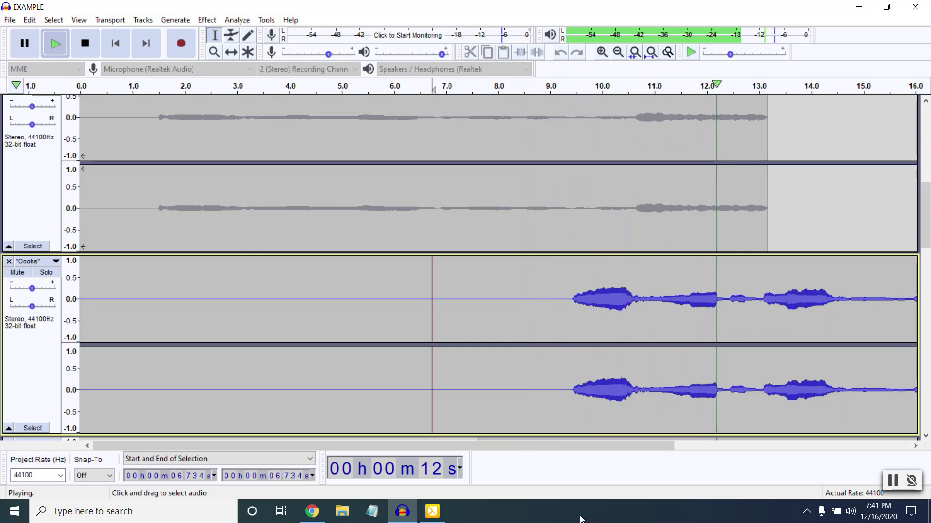
pyautogui.press('space')
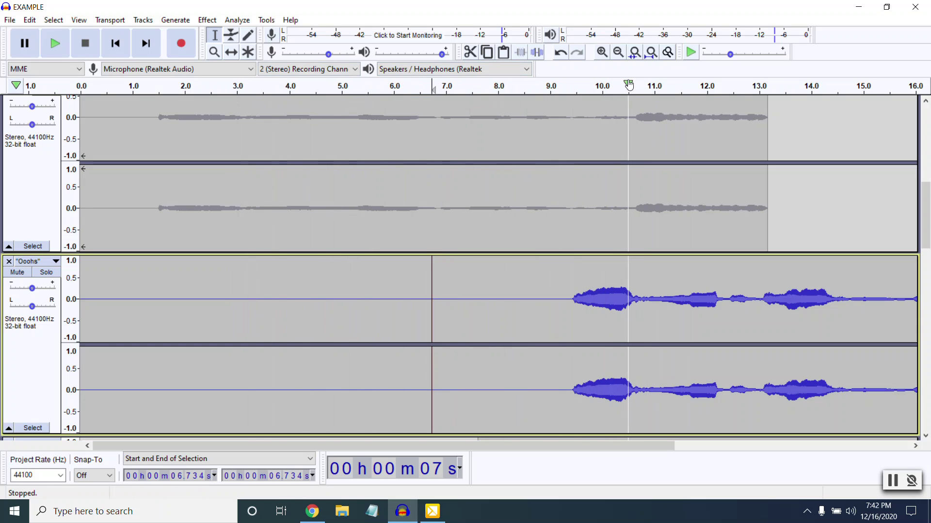
# Add a new empty stereo track to the project and place the cursor in it at about 3.3 seconds
pyautogui.click(138, 21)
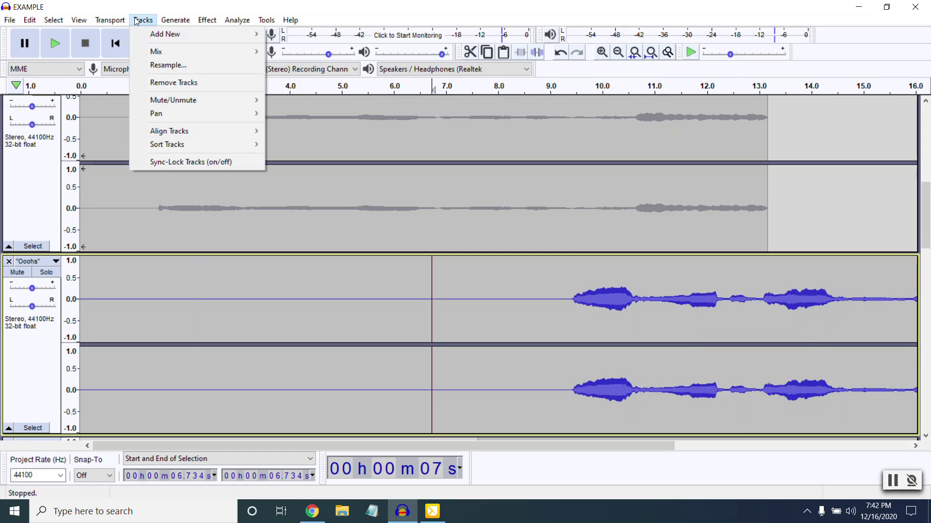
pyautogui.moveTo(194, 34)
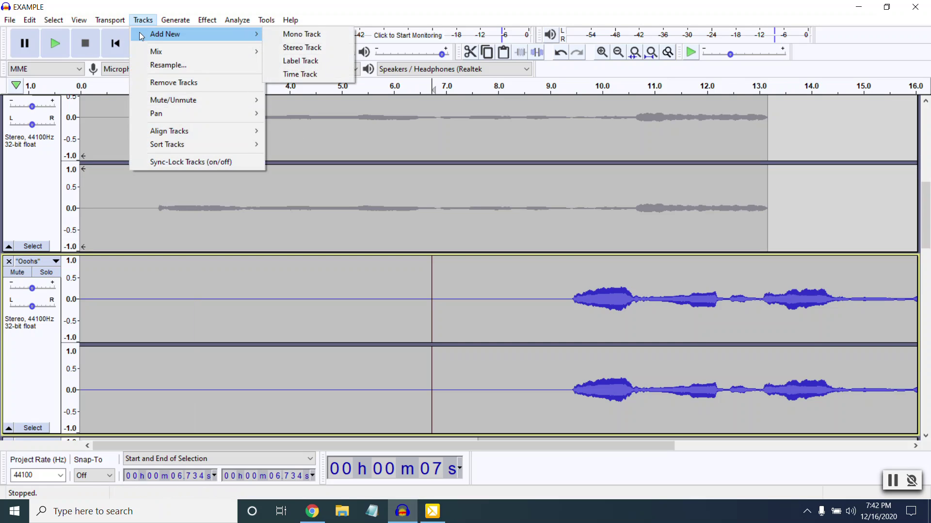
pyautogui.click(301, 45)
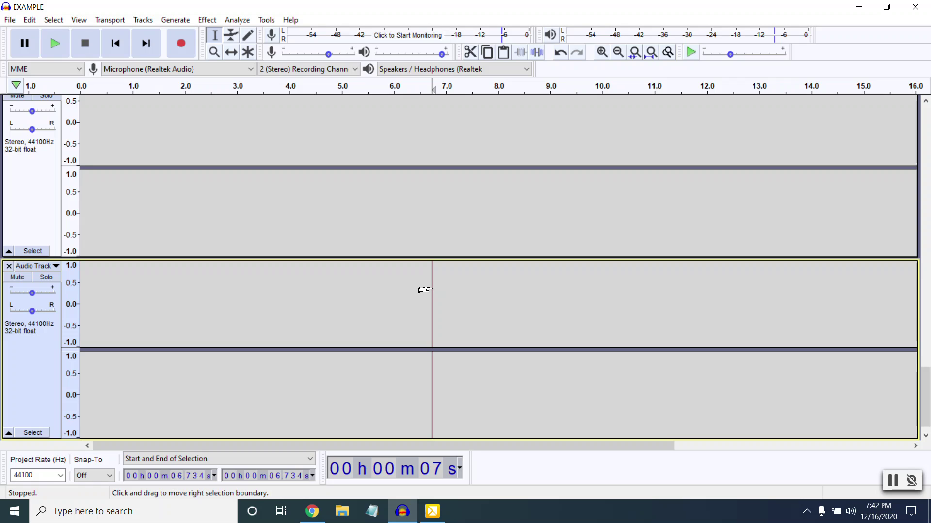
pyautogui.click(135, 286)
pyautogui.click(665, 286)
pyautogui.click(253, 302)
# Mute the "Ooohs" and Melody 2 tracks, leaving Melody 1 audible
pyautogui.scroll(6, 145, 289)
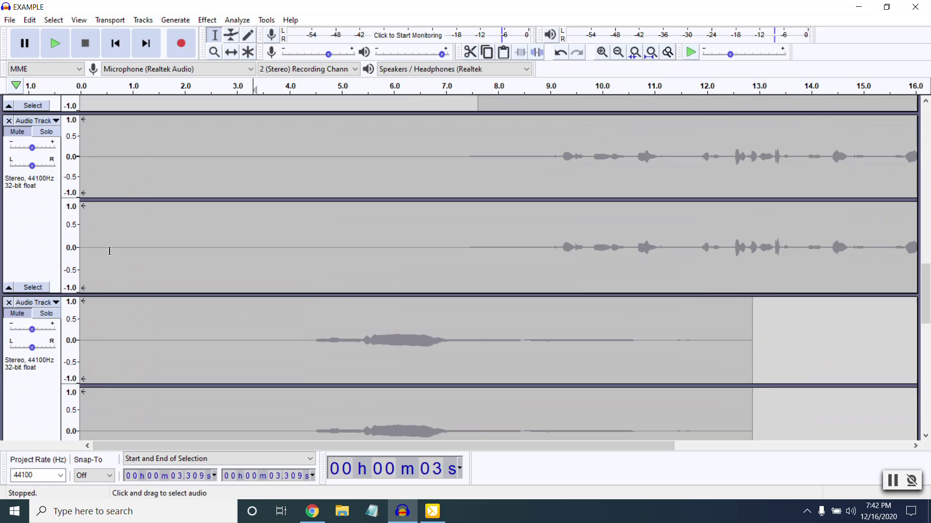
pyautogui.scroll(4, 83, 262)
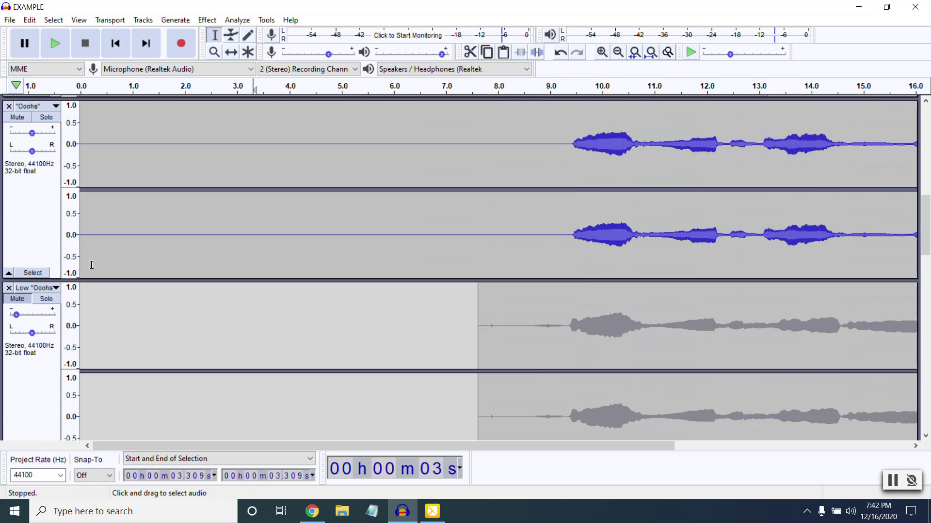
pyautogui.scroll(1, 91, 265)
pyautogui.click(17, 156)
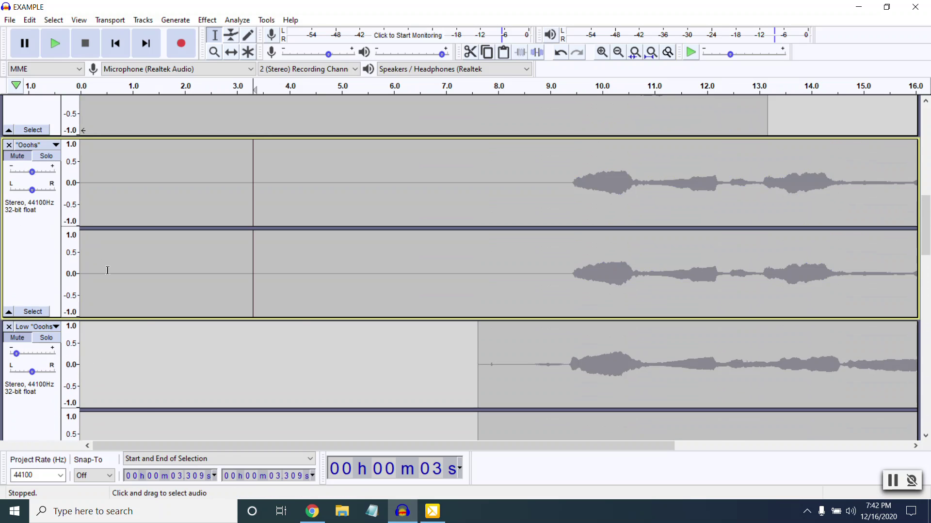
pyautogui.scroll(4, 121, 281)
pyautogui.scroll(5, 151, 296)
pyautogui.click(17, 257)
pyautogui.scroll(1, 145, 286)
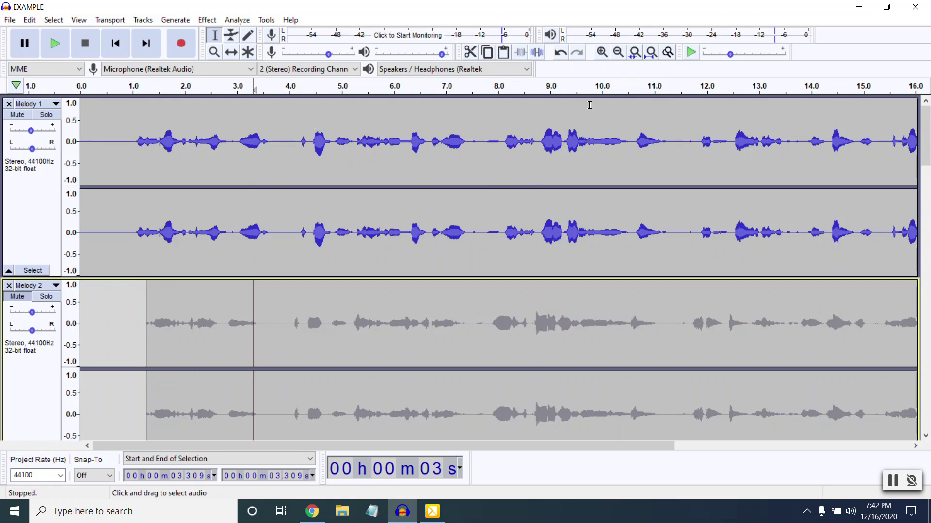
# Place the cursor at about 7.37 seconds in Melody 1, play from there and stop
pyautogui.click(362, 145)
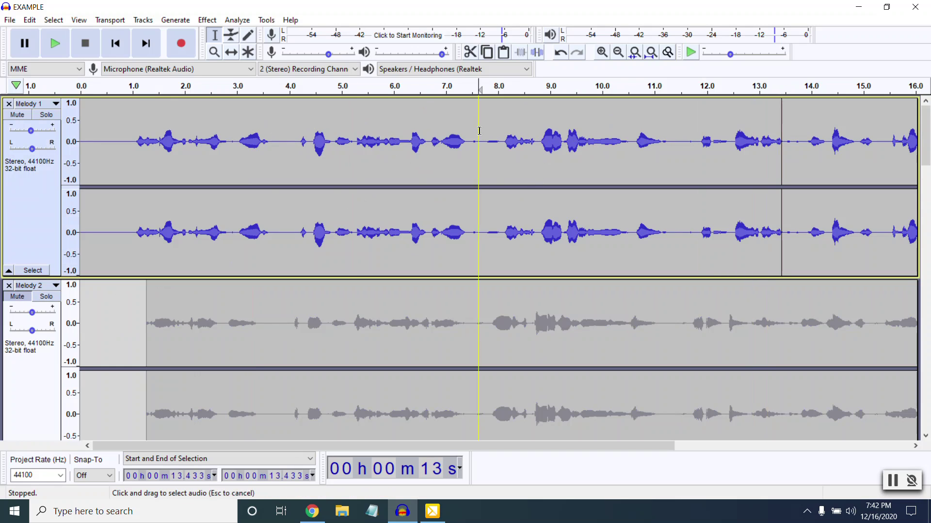
pyautogui.click(637, 145)
pyautogui.click(530, 143)
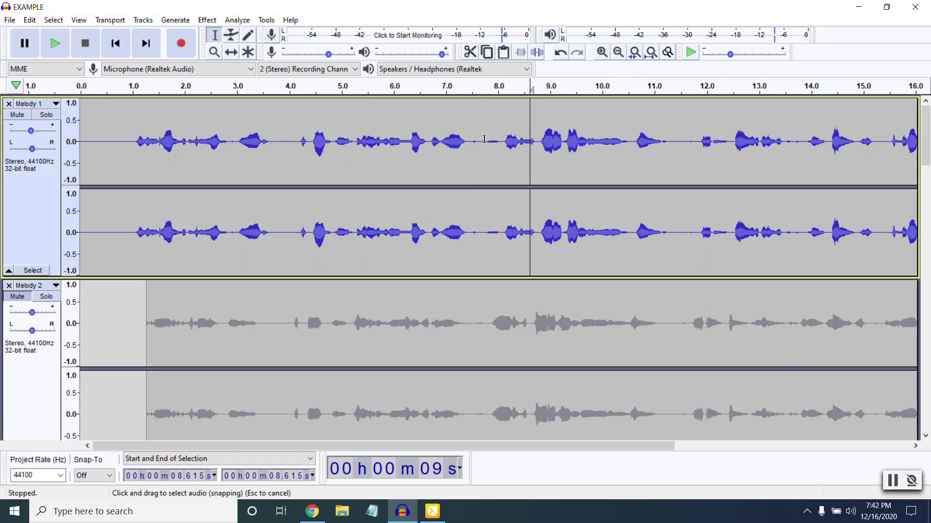
pyautogui.click(464, 142)
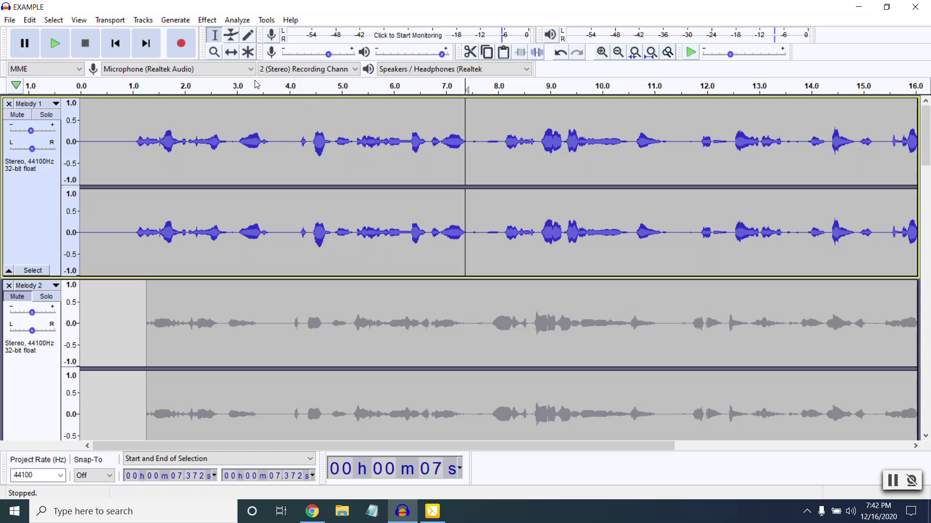
pyautogui.click(55, 43)
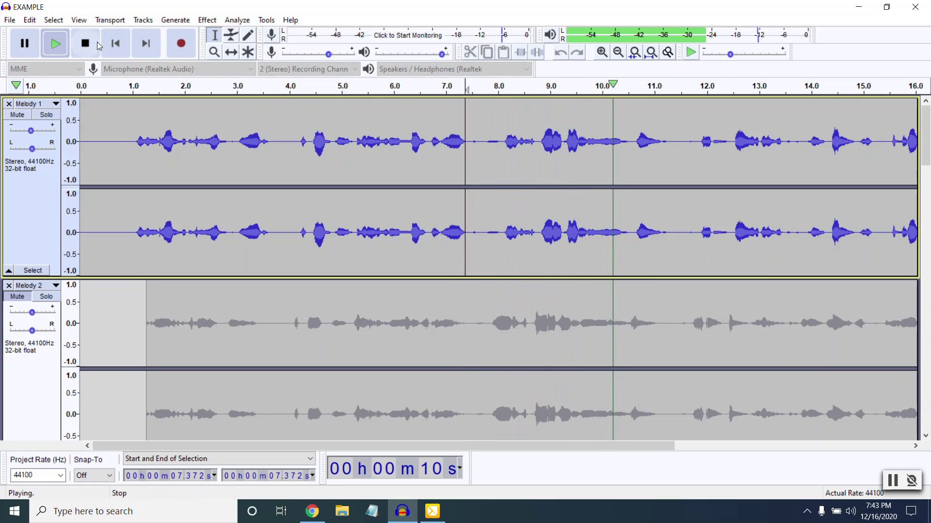
pyautogui.press('space')
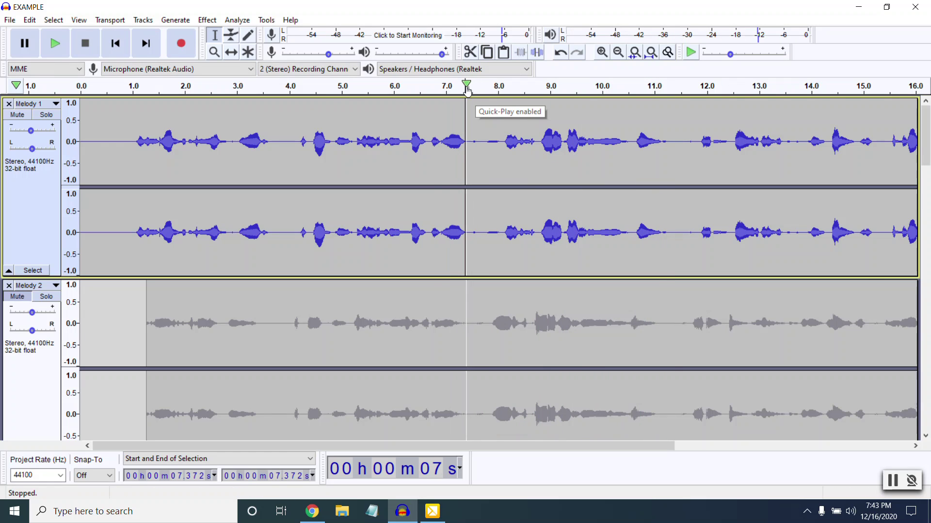
# Place the cursor at 7.5 seconds in the empty stereo audio track at the end of the project
pyautogui.scroll(-10, 436, 222)
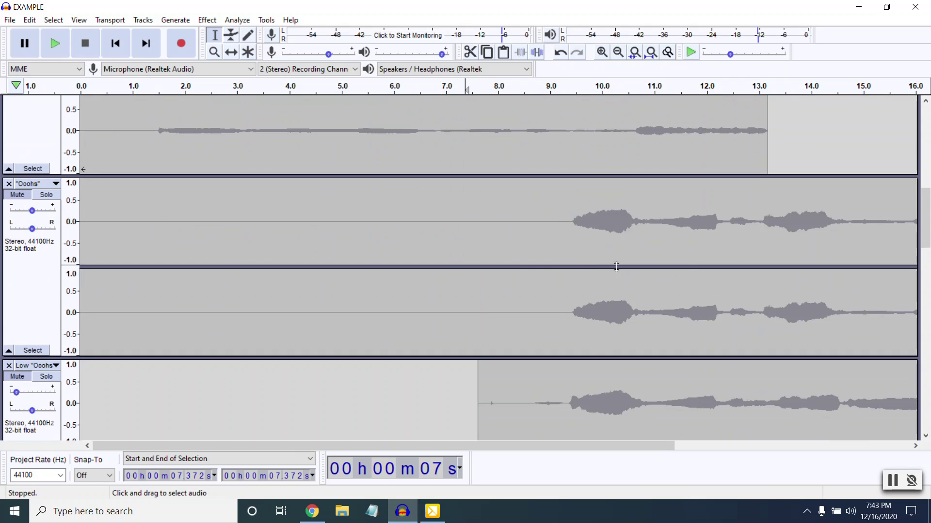
pyautogui.scroll(-12, 616, 256)
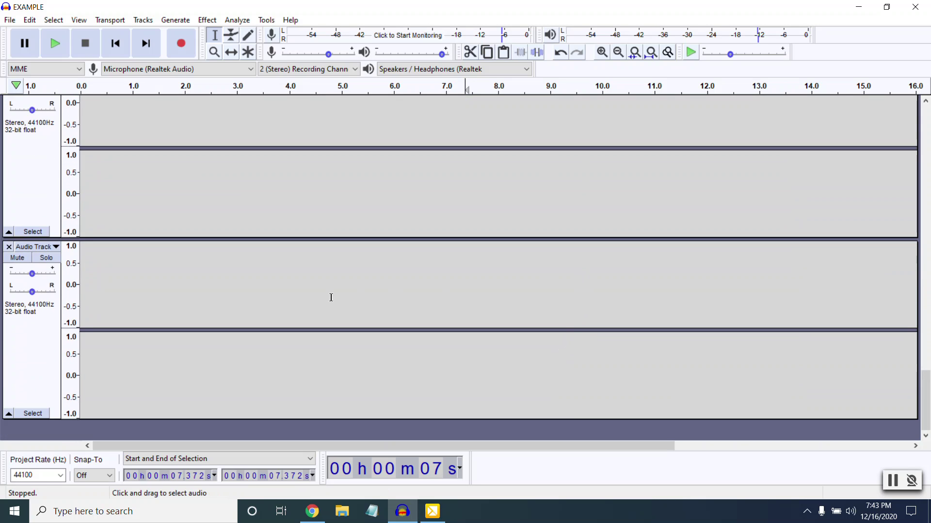
pyautogui.click(853, 515)
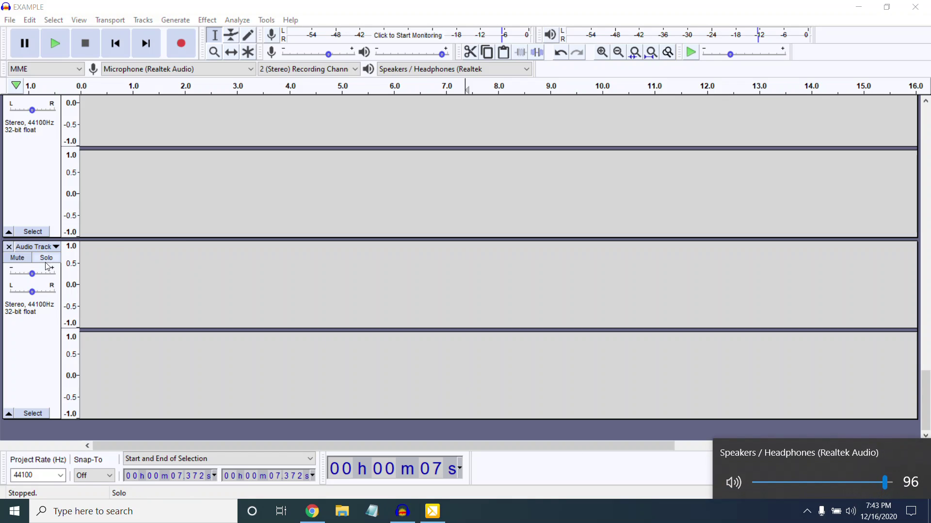
pyautogui.click(152, 314)
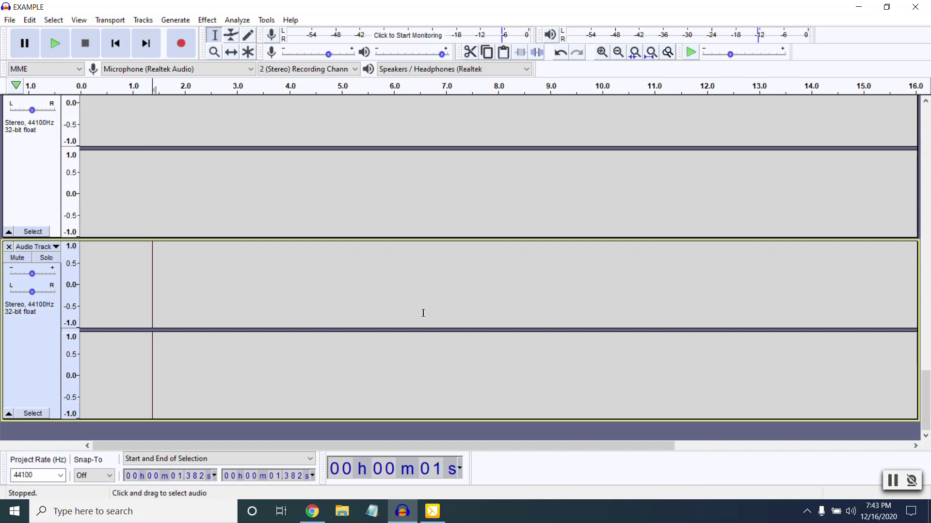
pyautogui.click(471, 312)
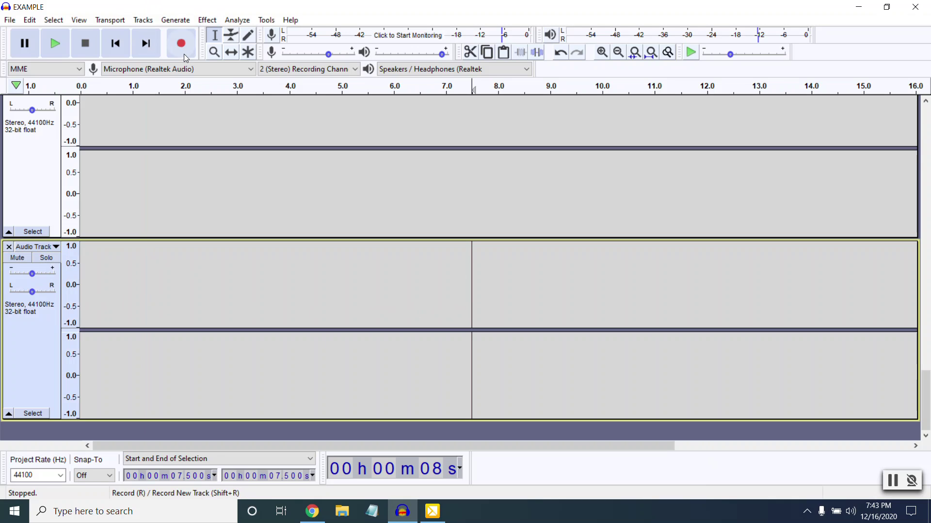
# Raise the speaker volume, and record about 8 seconds of vocals into the empty track from 7.5 seconds
pyautogui.click(851, 511)
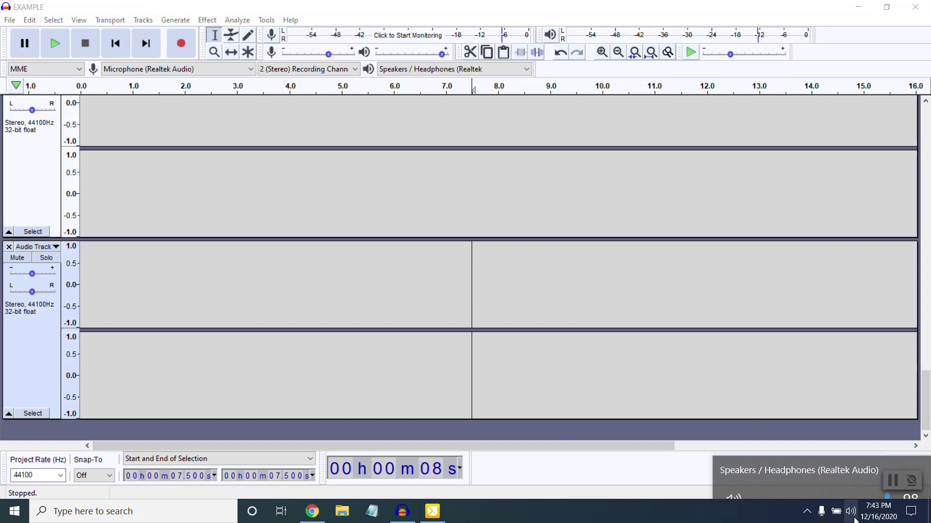
pyautogui.click(585, 475)
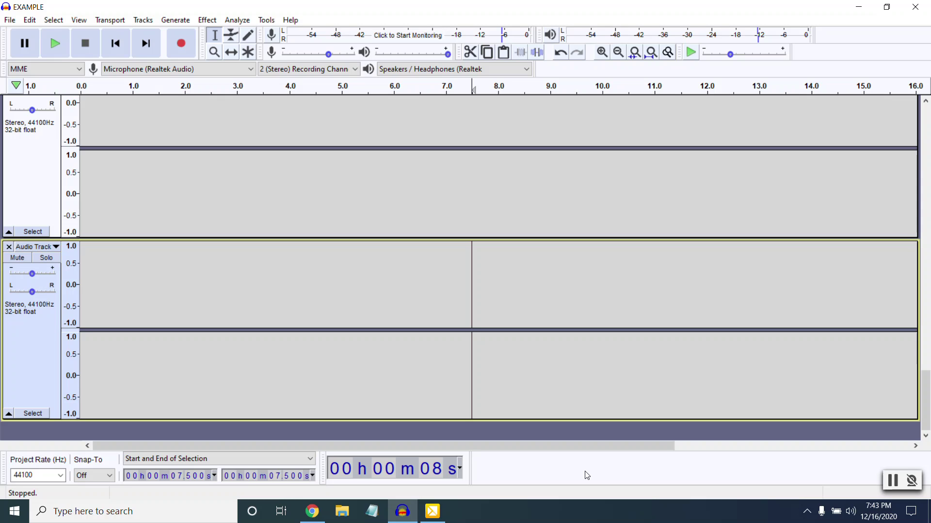
pyautogui.click(180, 43)
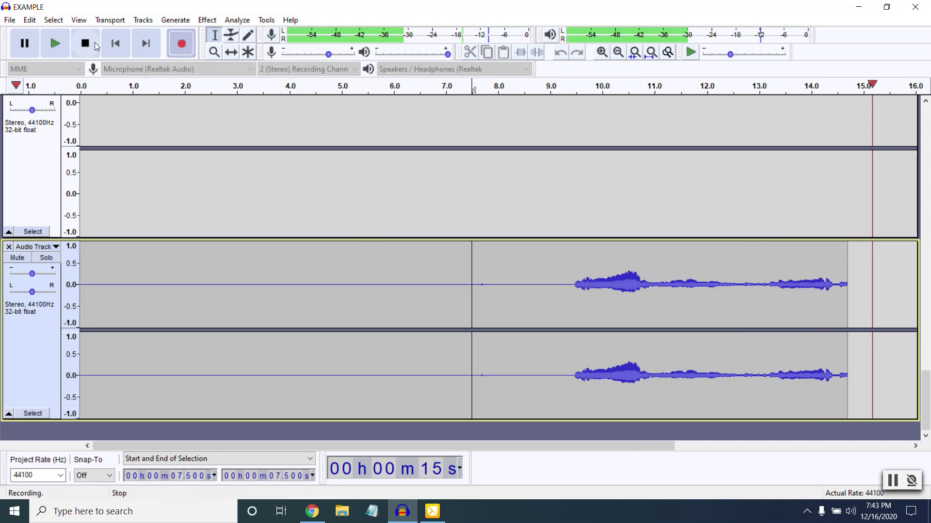
pyautogui.click(84, 43)
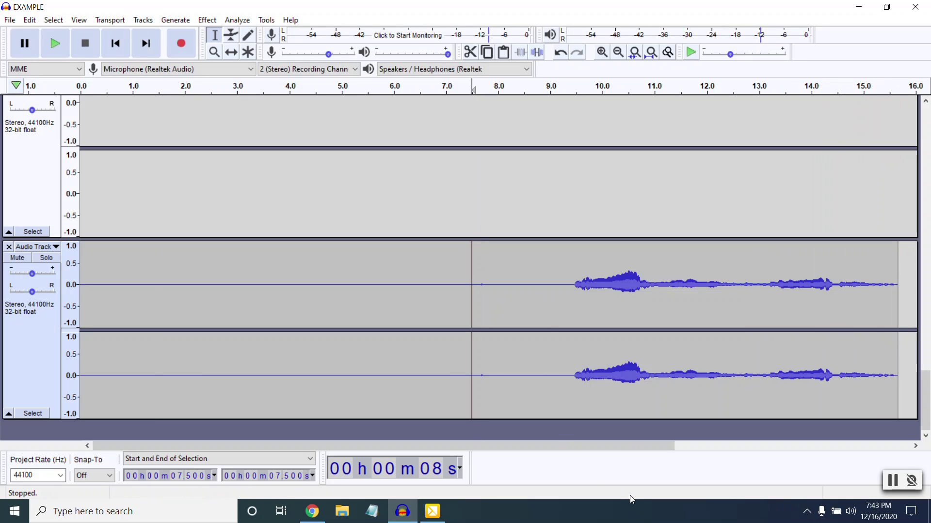
# Shift the new recording slightly earlier with the Time Shift Tool, playing it from 7.5 seconds before and after the move
pyautogui.press('space')
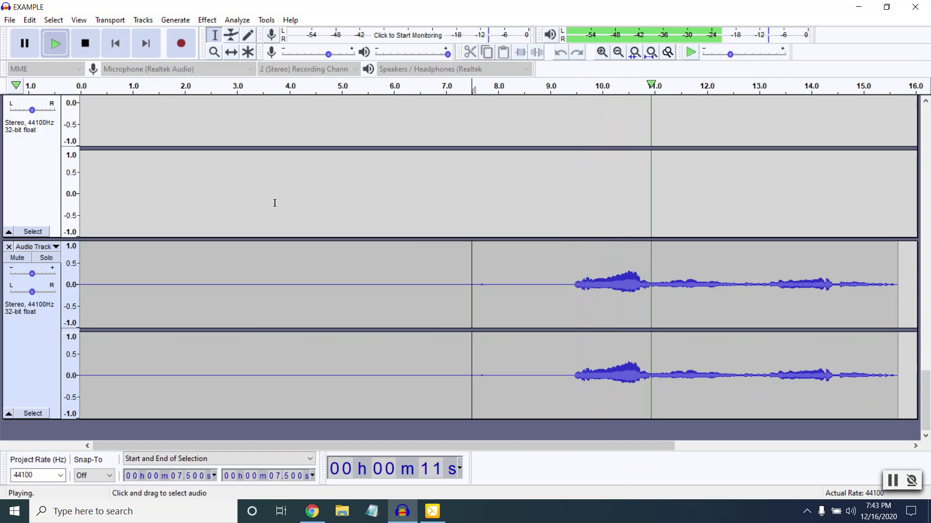
pyautogui.click(85, 43)
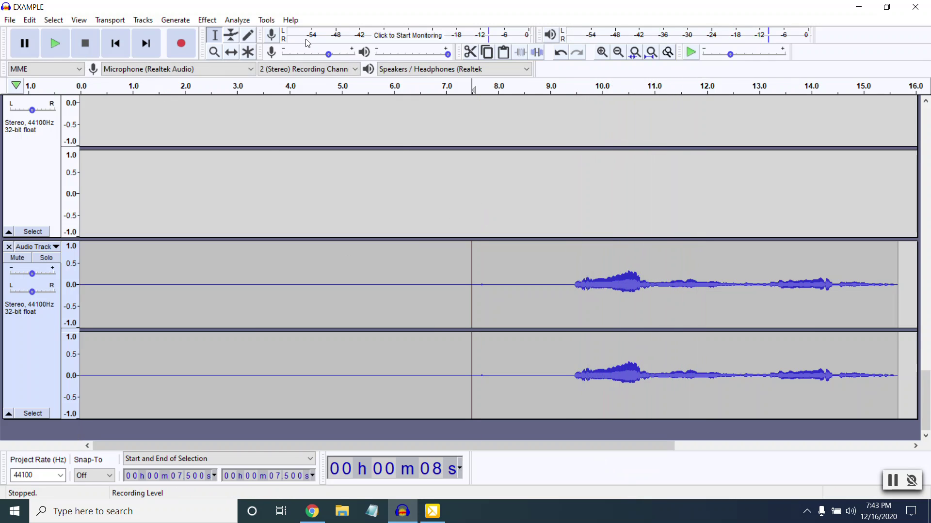
pyautogui.click(231, 51)
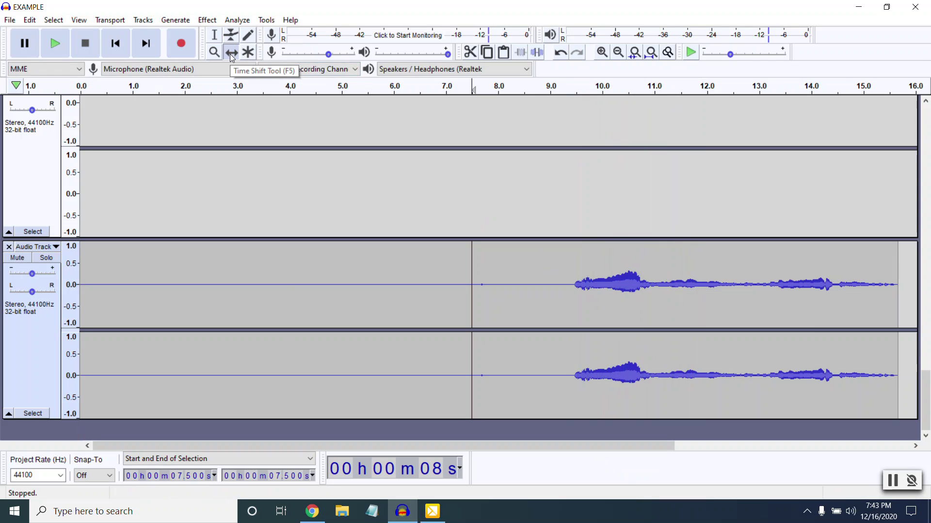
pyautogui.moveTo(573, 301); pyautogui.dragTo(572, 301)
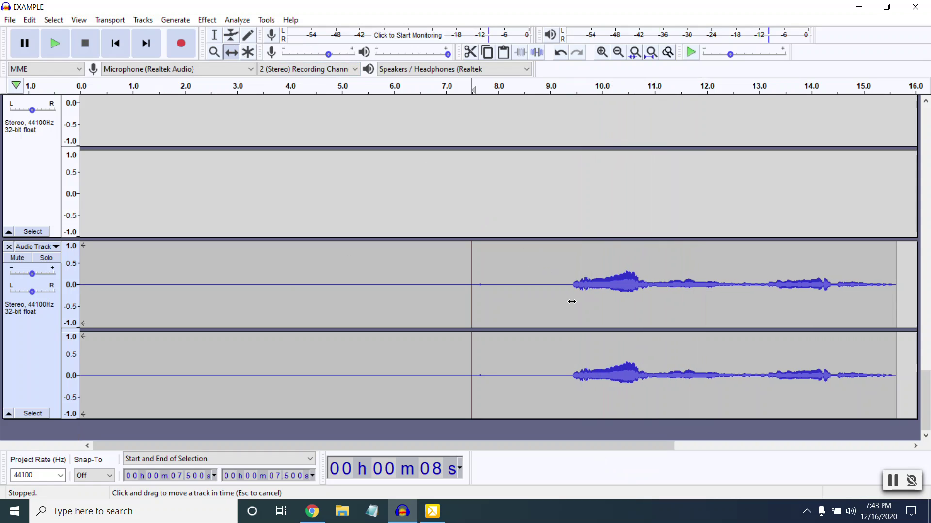
pyautogui.press('space')
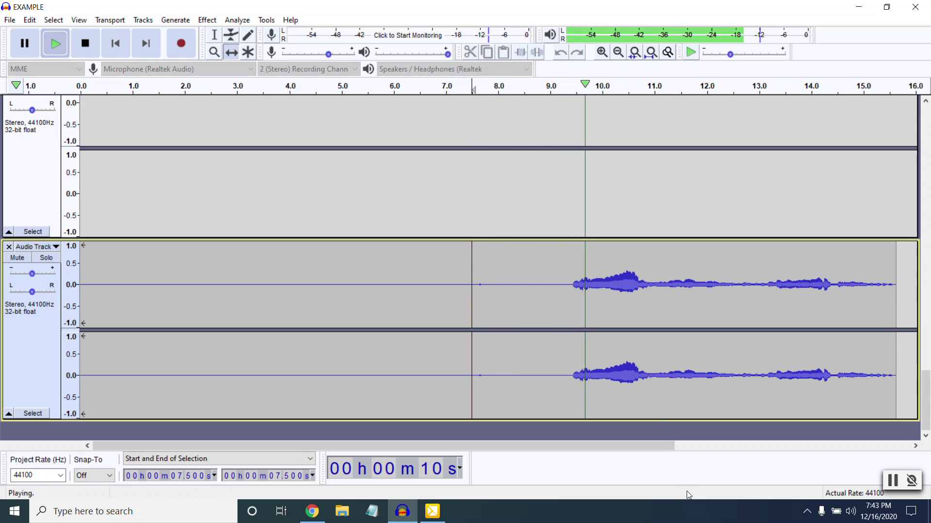
pyautogui.press('space')
# Move the recorded clip a little earlier again so it ends at about 15.5 seconds, and play it from 7.5 seconds
pyautogui.moveTo(572, 335); pyautogui.dragTo(570, 335)
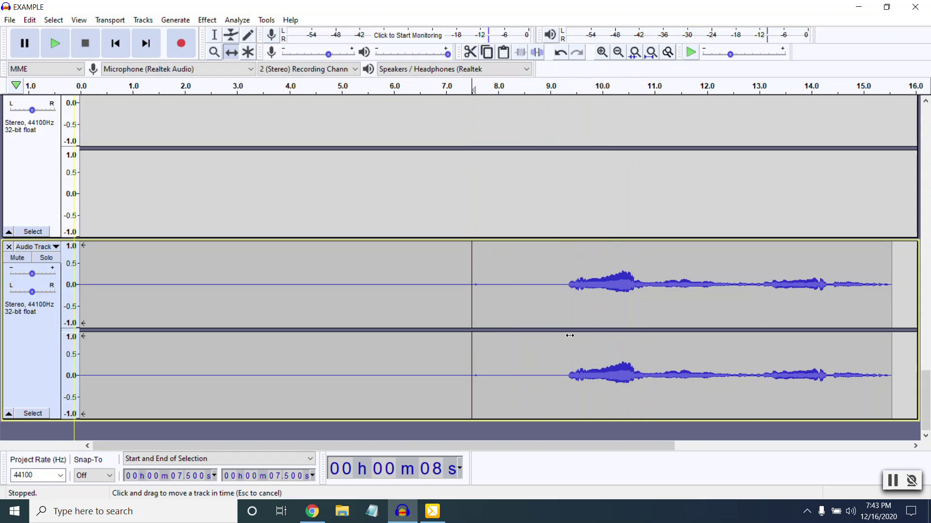
pyautogui.press('space')
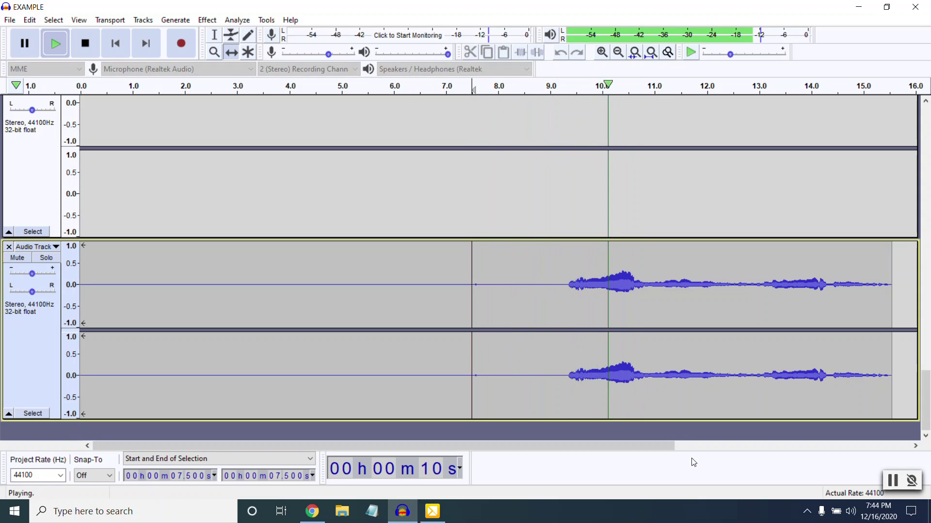
pyautogui.press('space')
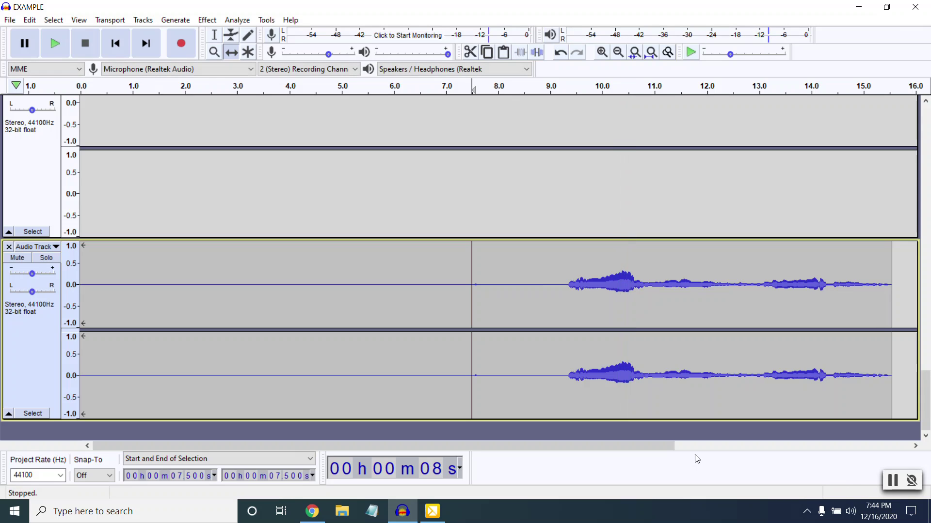